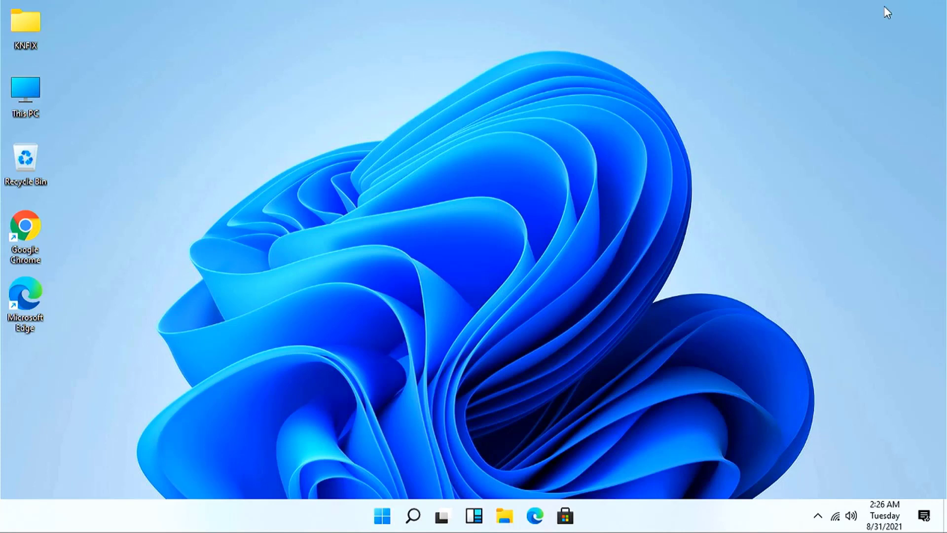
Step: Install SVOD3 from the SVOD3 Setup file in the KNFIX folder, allowing it to make changes to the device
double_click(27, 22)
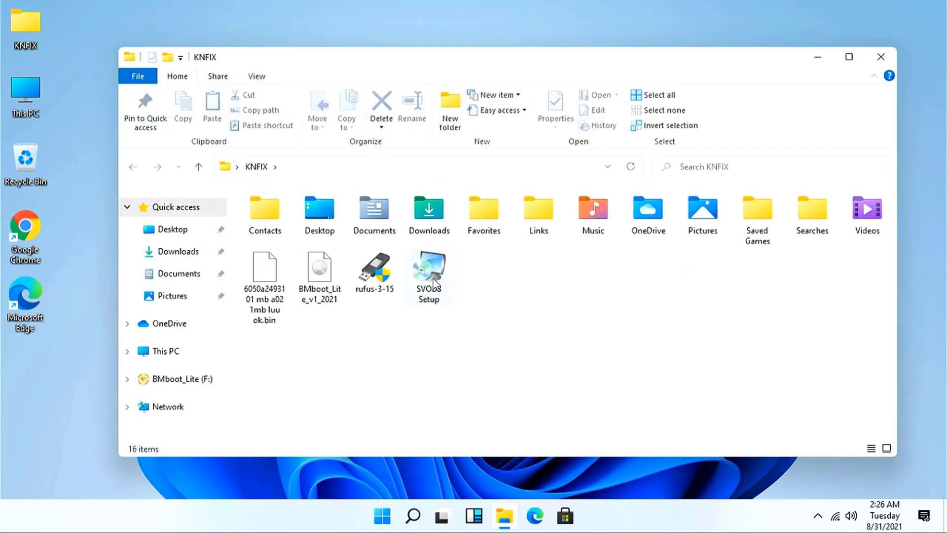
double_click(429, 277)
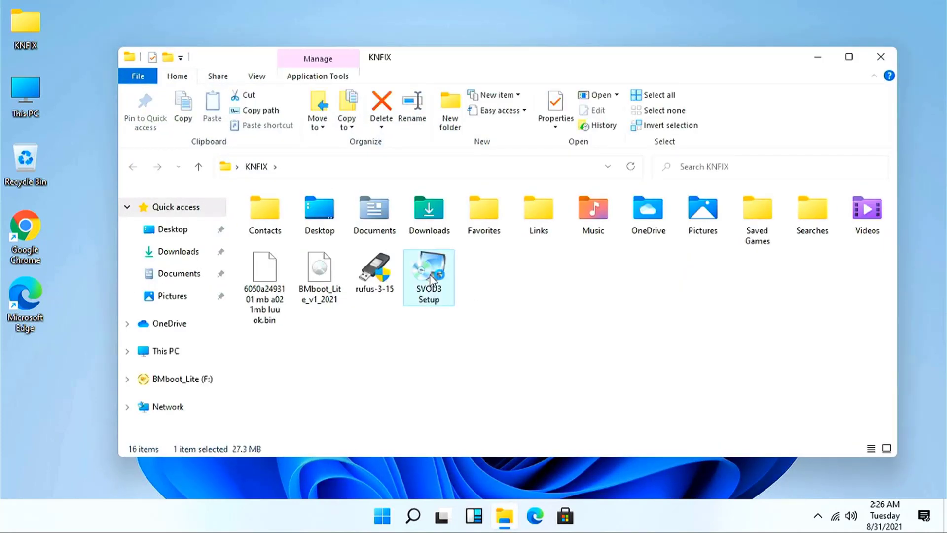
click(817, 57)
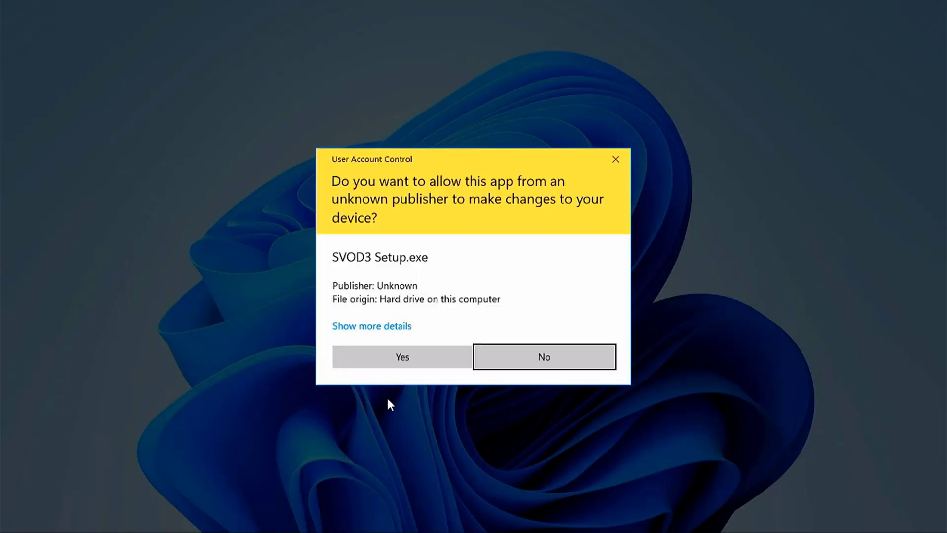
click(401, 359)
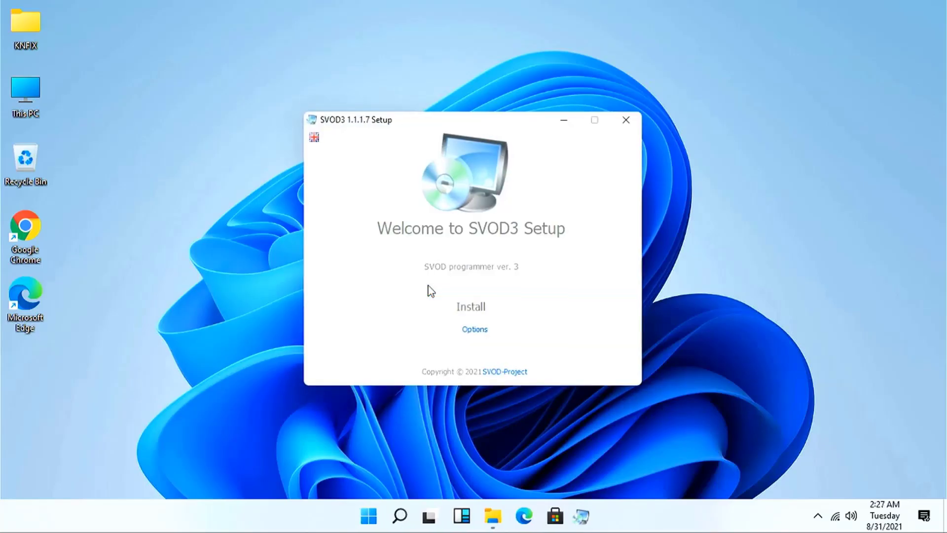
click(472, 308)
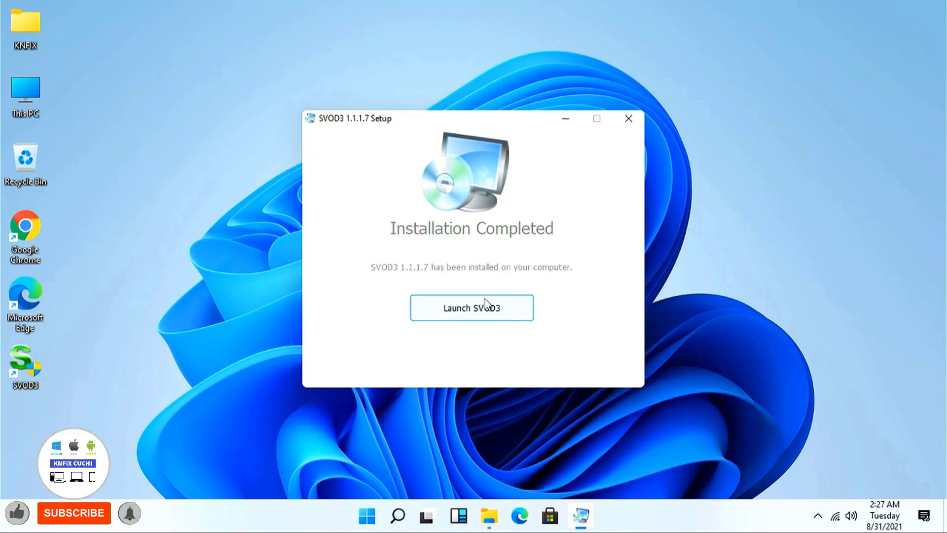
Step: Launch SVOD3, check whether a programmer mode can be selected, and close the program
click(482, 312)
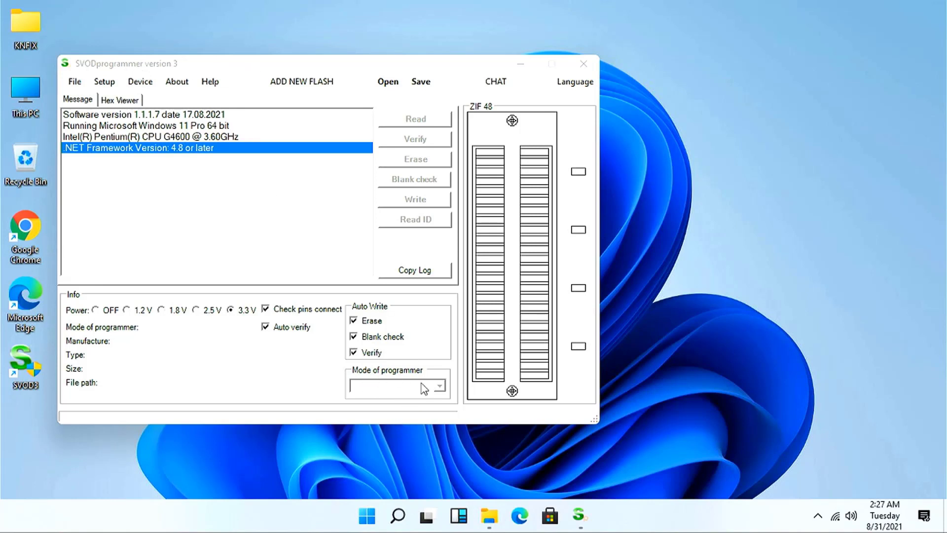
click(438, 386)
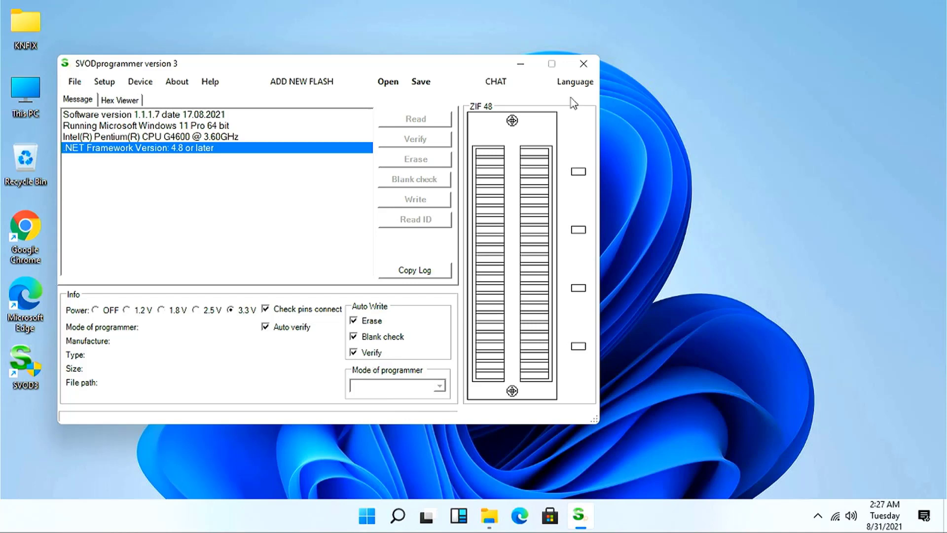
click(584, 63)
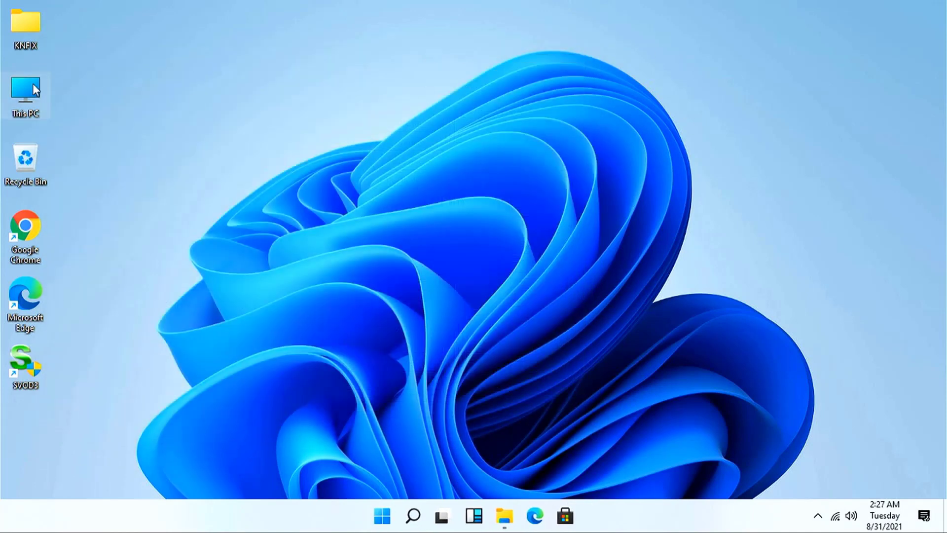
Step: Open Device Manager in Computer Management and start a driver update for the SVOD Programmer that browses the computer for drivers
right_click(32, 84)
click(71, 126)
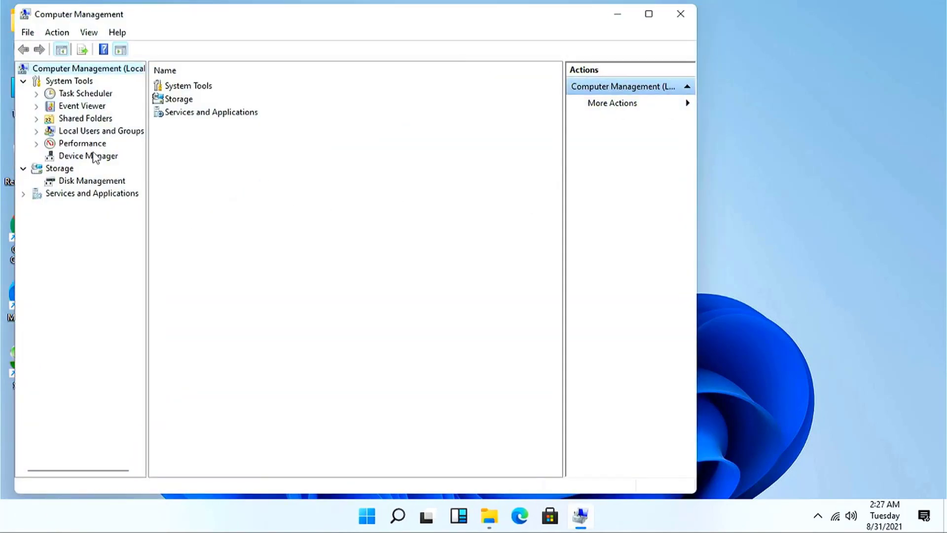
click(84, 157)
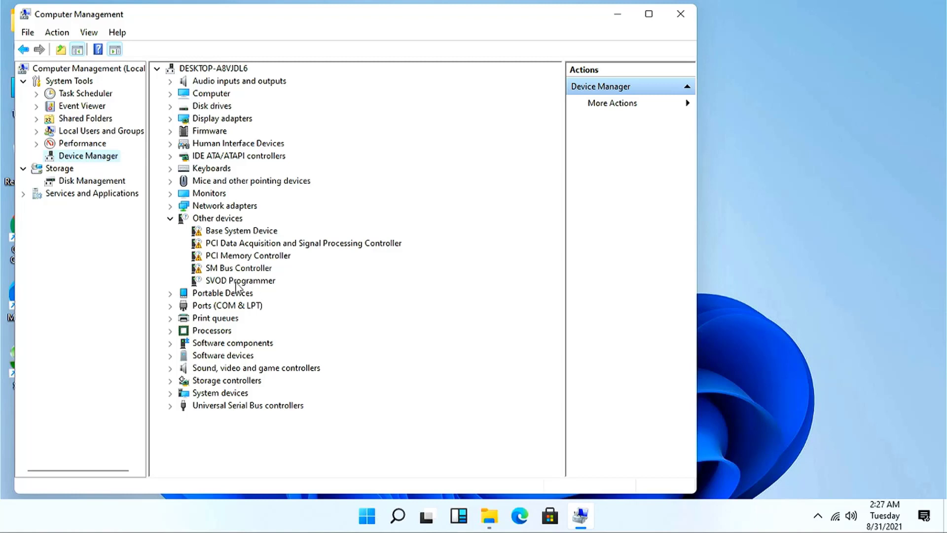
right_click(249, 285)
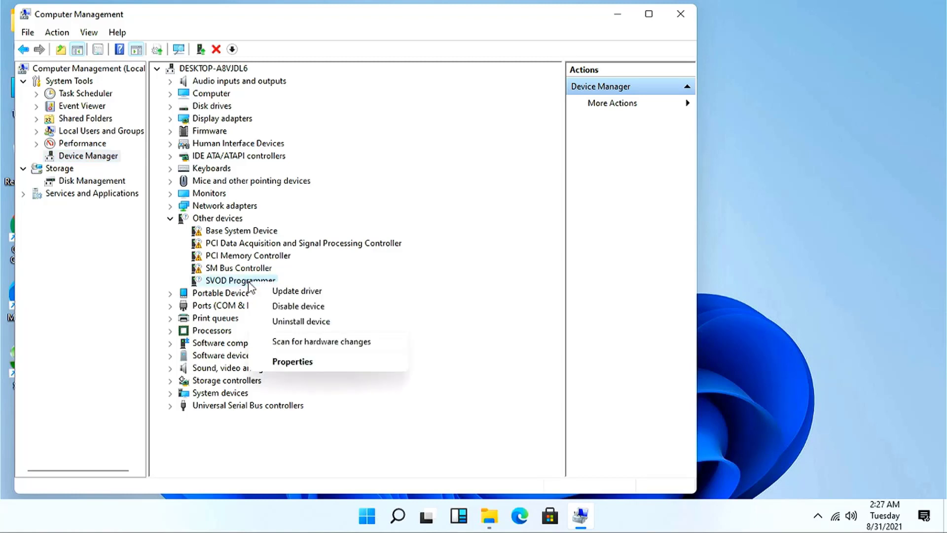
click(305, 291)
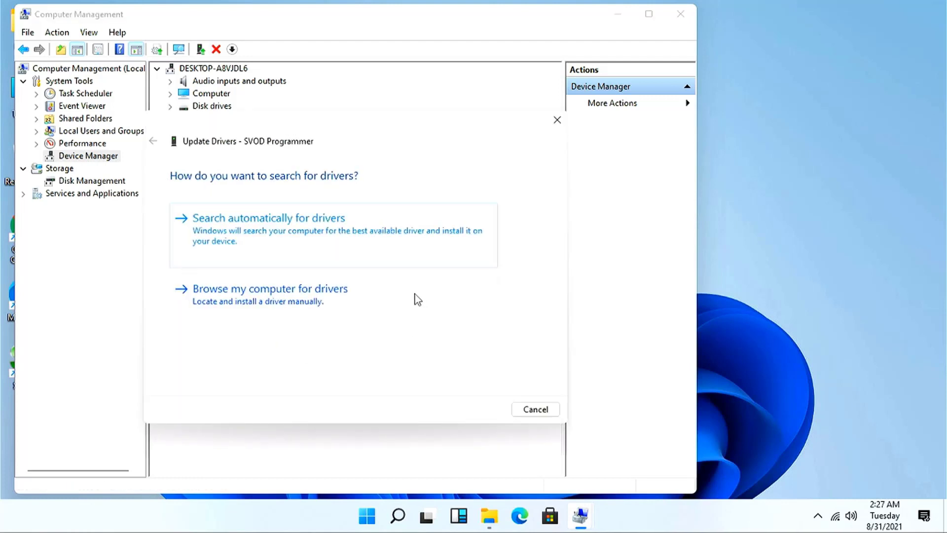
click(278, 302)
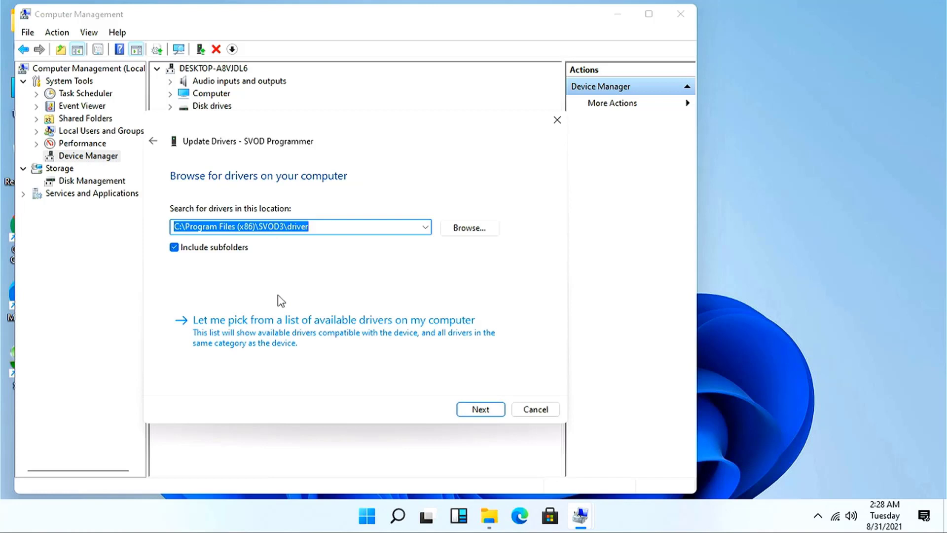
Step: Set the driver search location to C:\Program Files (x86)\SVOD3\driver
click(471, 229)
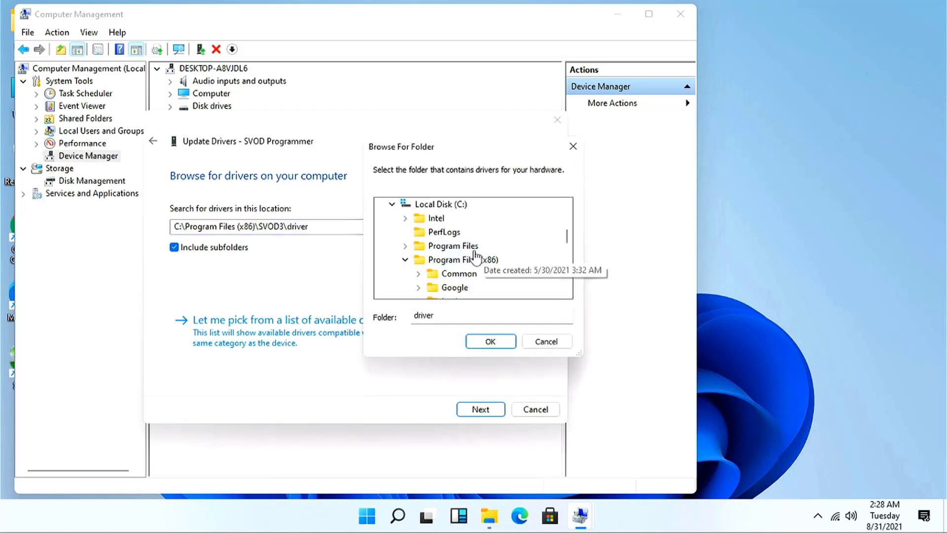
click(462, 261)
scroll(466, 257, down, 2)
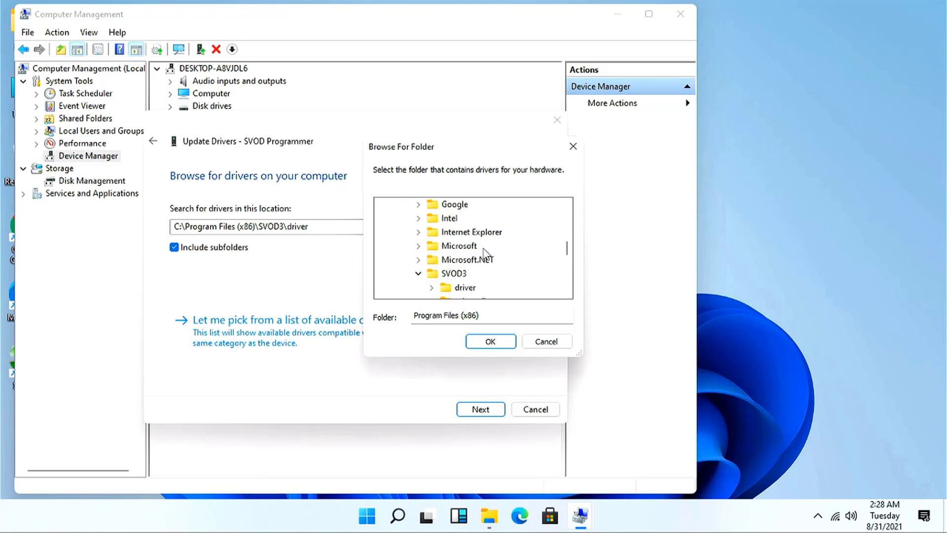
click(453, 273)
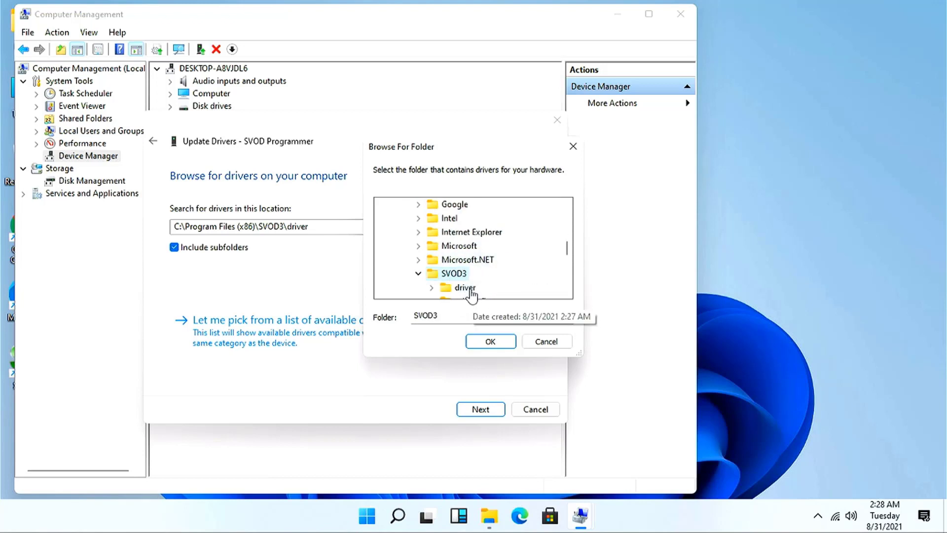
scroll(501, 276, down, 1)
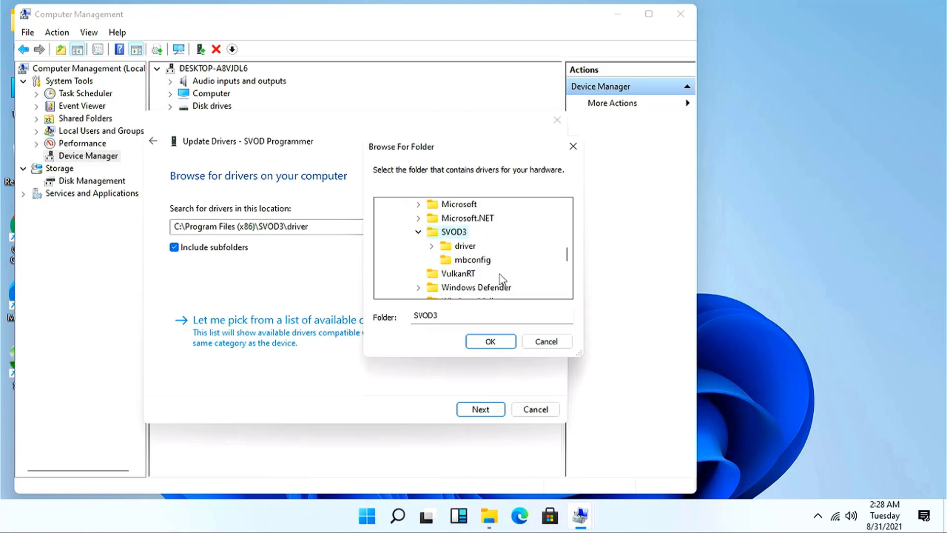
double_click(465, 246)
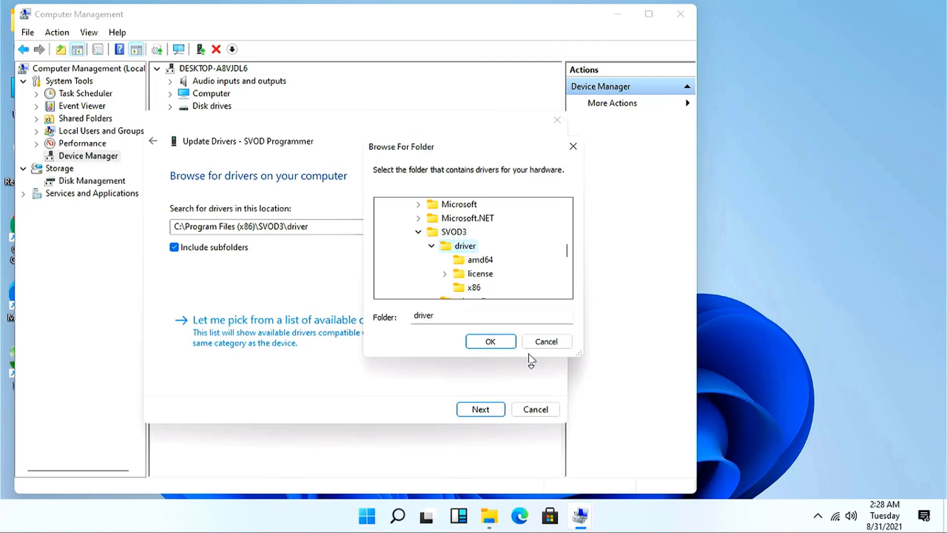
click(499, 344)
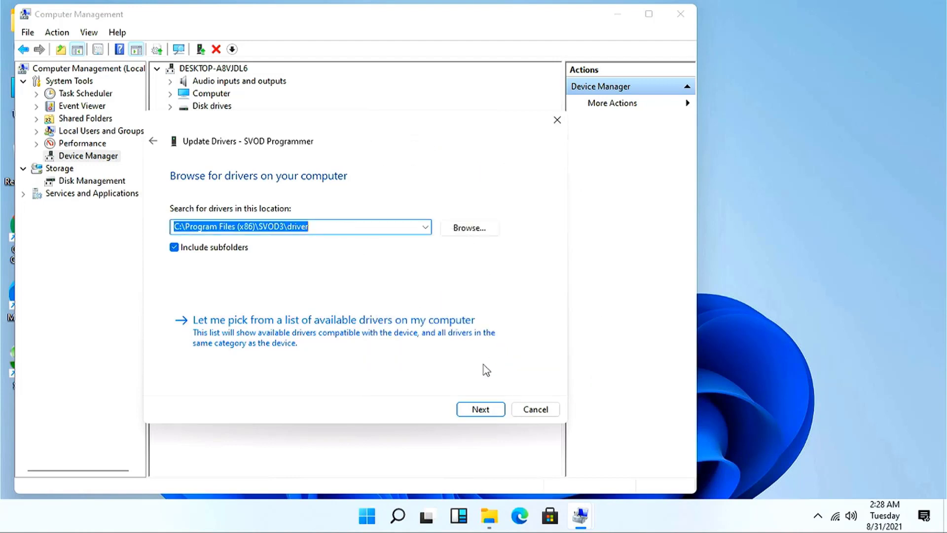
Step: Try to install the SVOD Programmer driver from the chosen folder, and close the update wizard and Computer Management
click(479, 410)
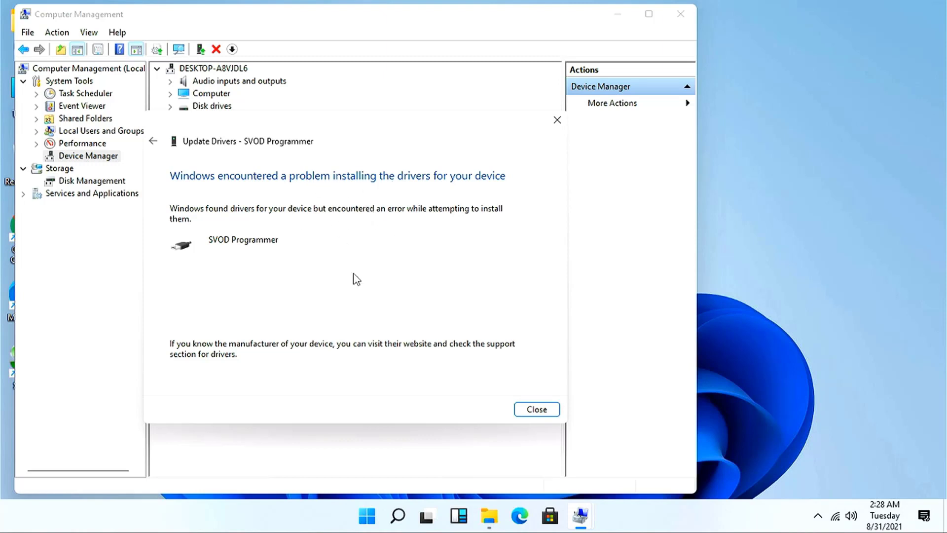
click(537, 409)
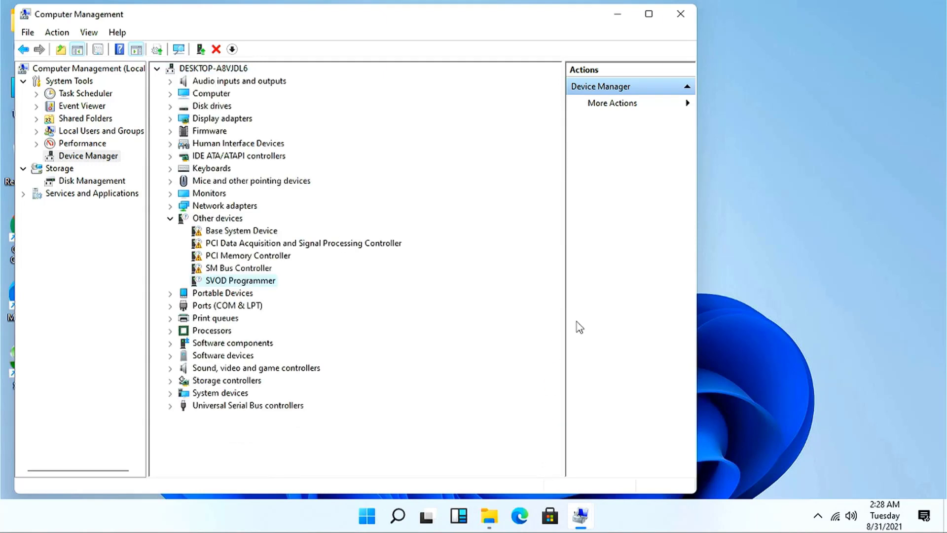
click(681, 15)
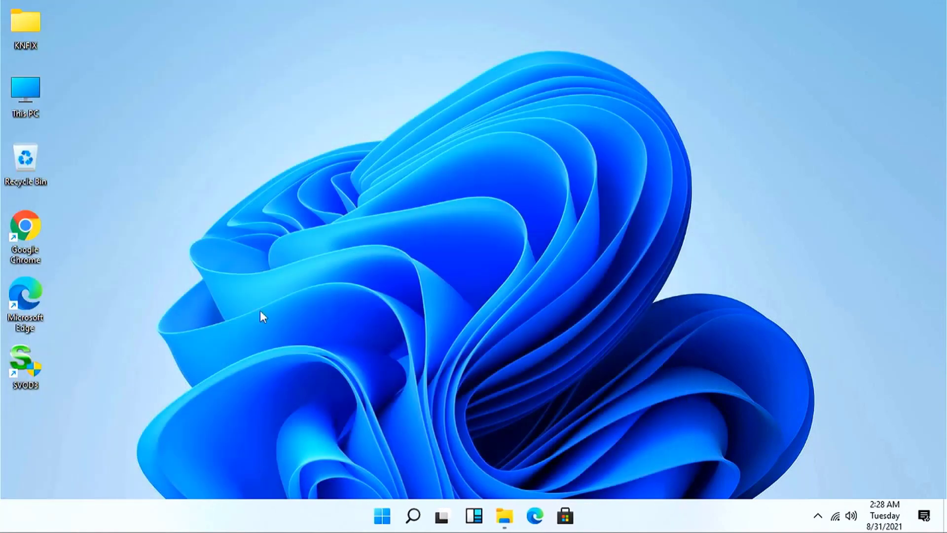
Step: Restart the PC into advanced startup from the Recovery page of the Update & Security settings
click(385, 517)
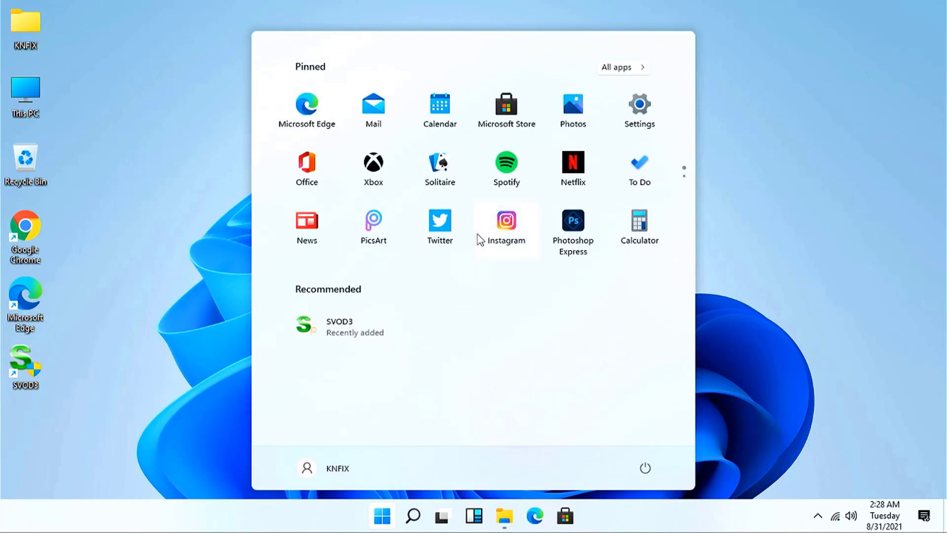
click(644, 117)
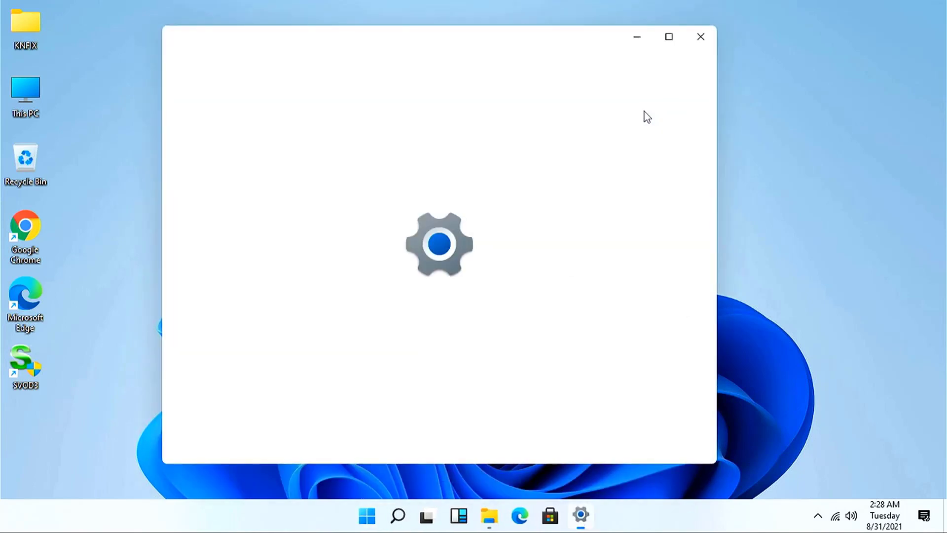
scroll(439, 282, down, 7)
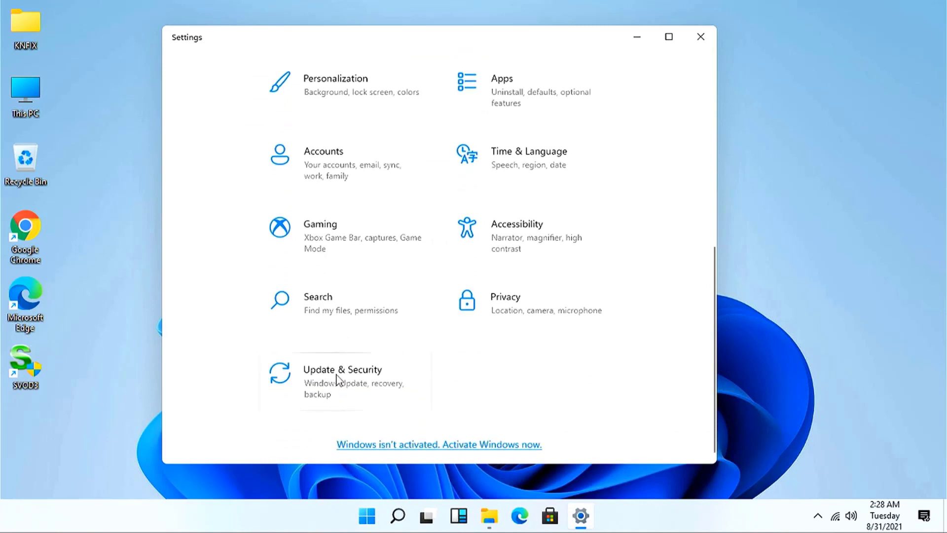
click(341, 380)
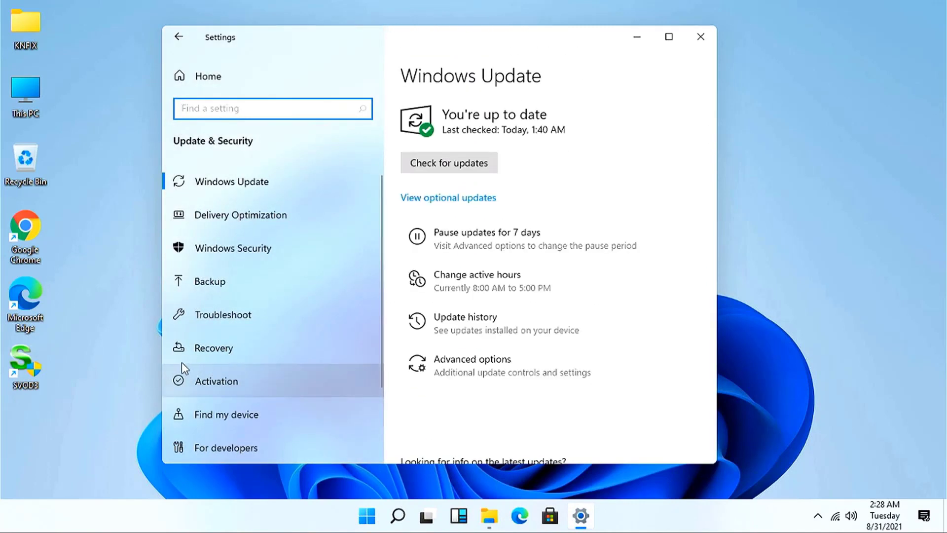
click(219, 355)
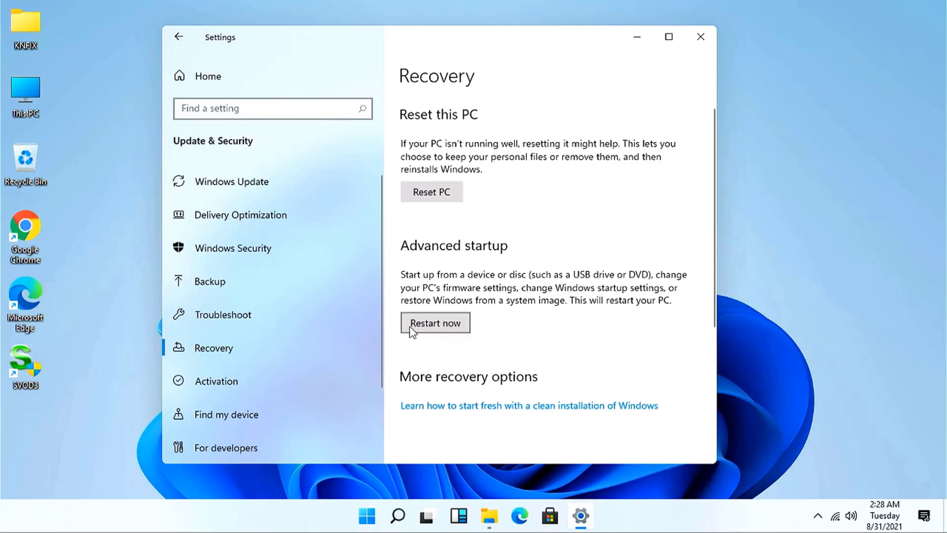
click(442, 327)
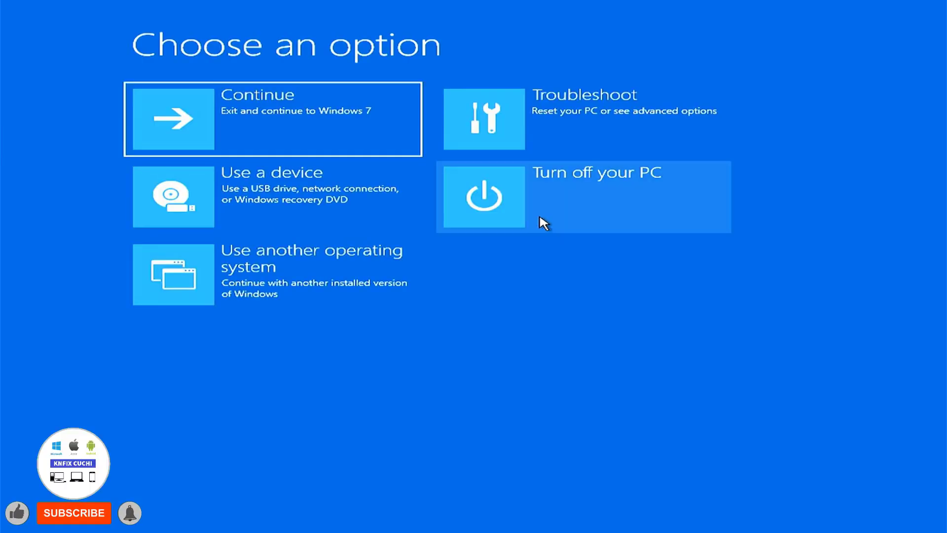
Step: Go through the advanced troubleshooting options to Startup Settings and restart the PC to change the Windows startup behavior
click(554, 106)
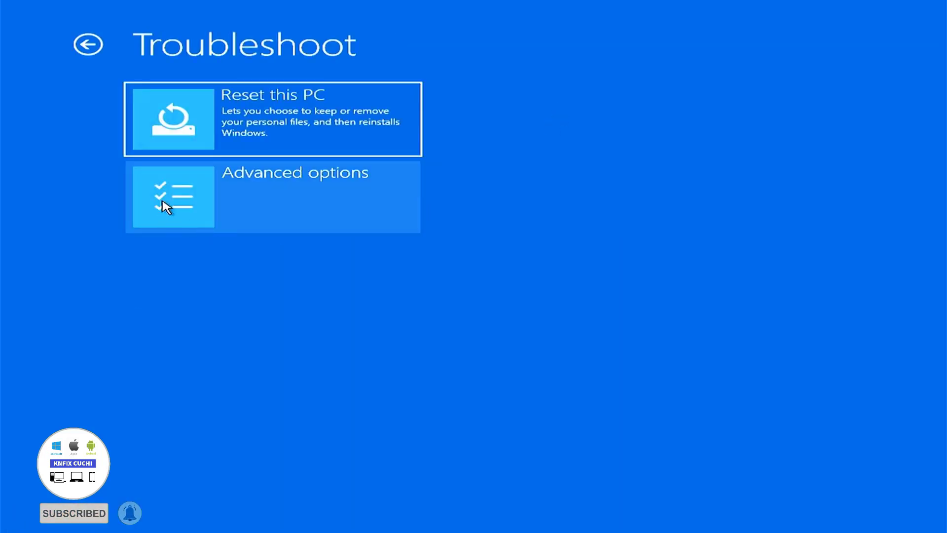
click(242, 194)
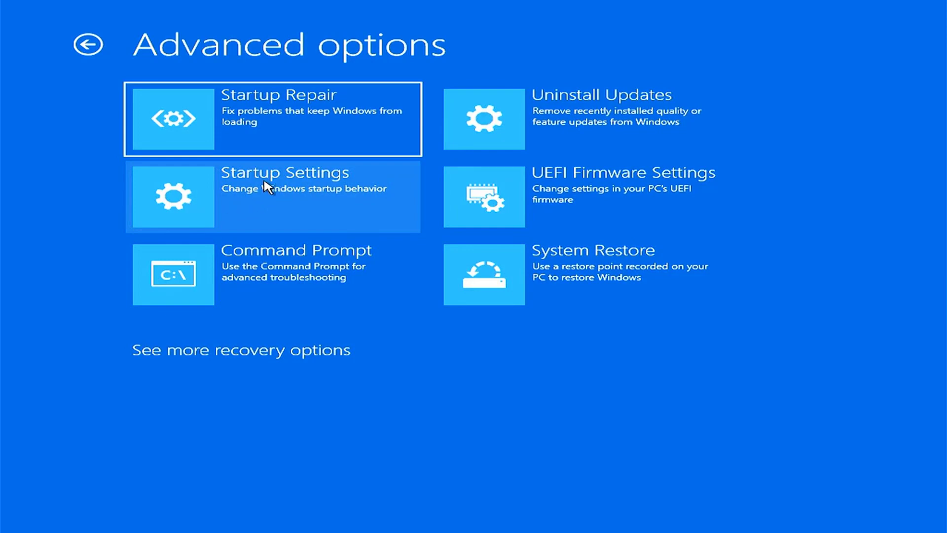
click(252, 193)
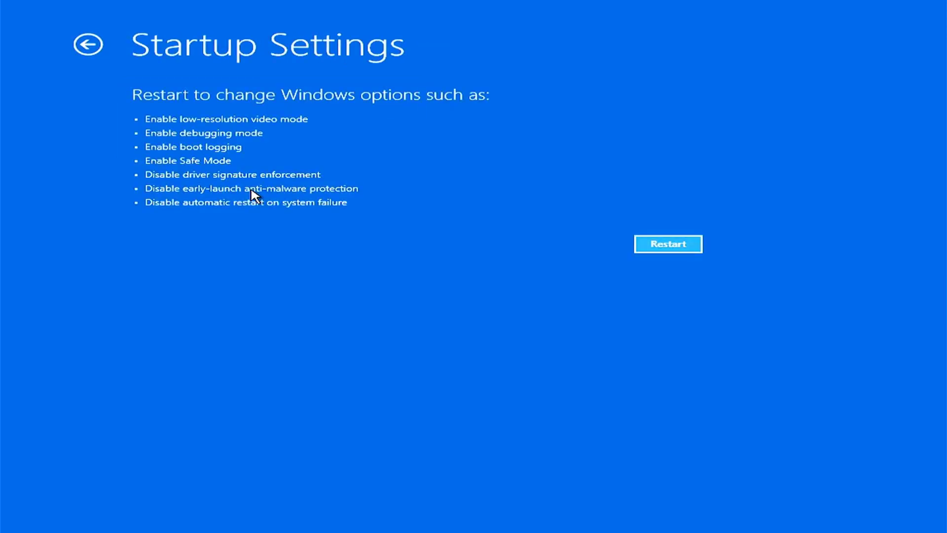
click(652, 245)
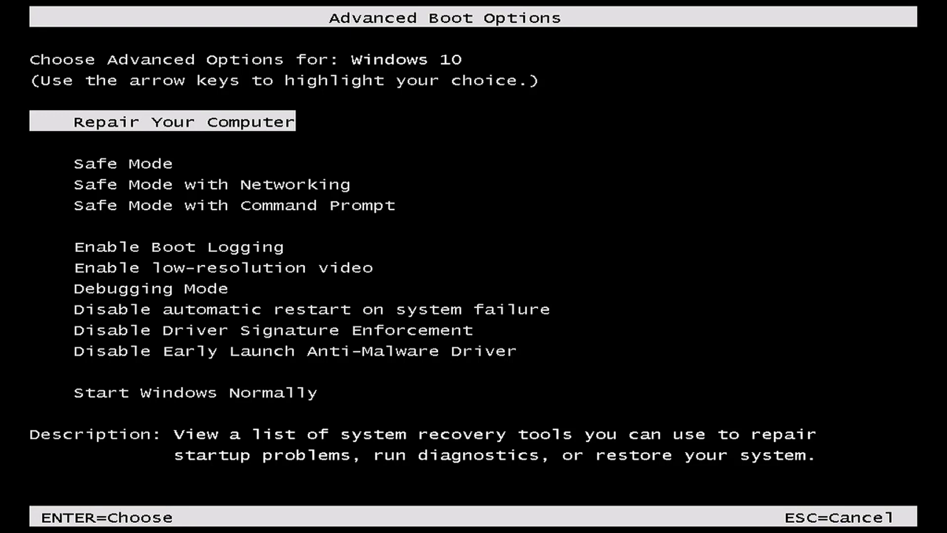
Step: Choose Disable Driver Signature Enforcement in the boot options and start Windows
key(Down)
key(Down)
key(Down)
key(Down)
key(Down)
key(Down)
key(Down)
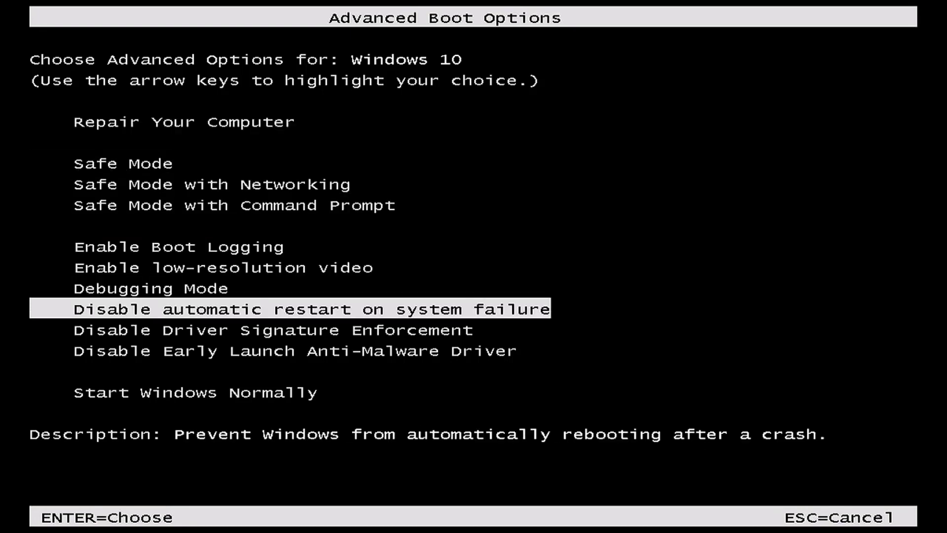
key(Down)
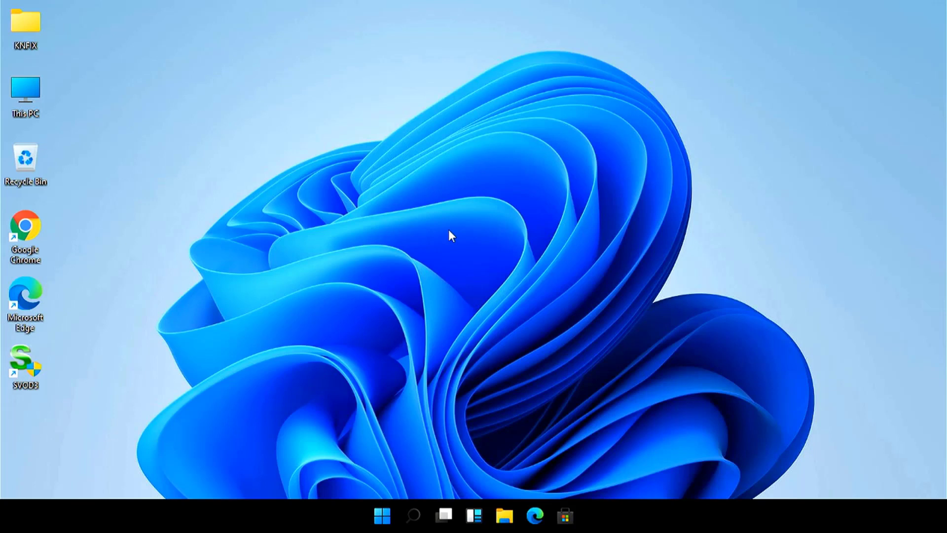
right_click(449, 232)
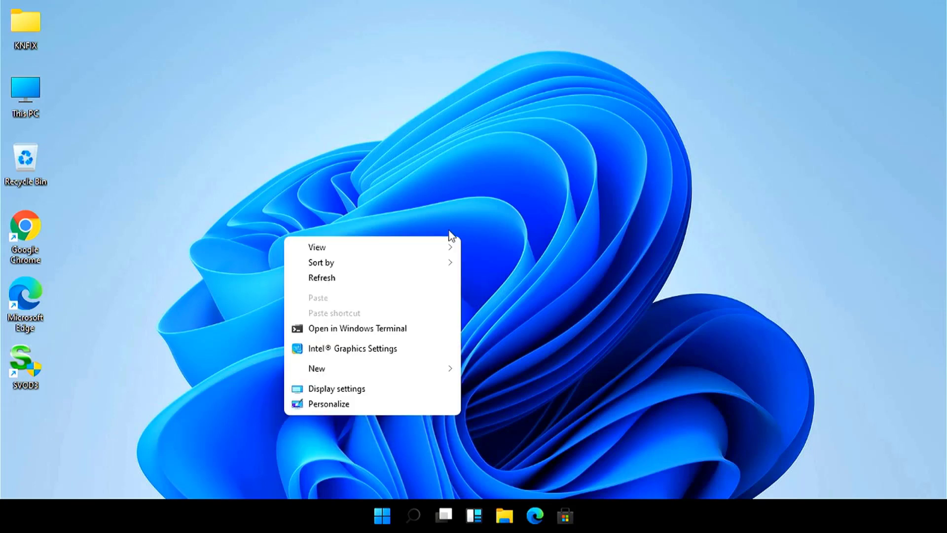
click(342, 279)
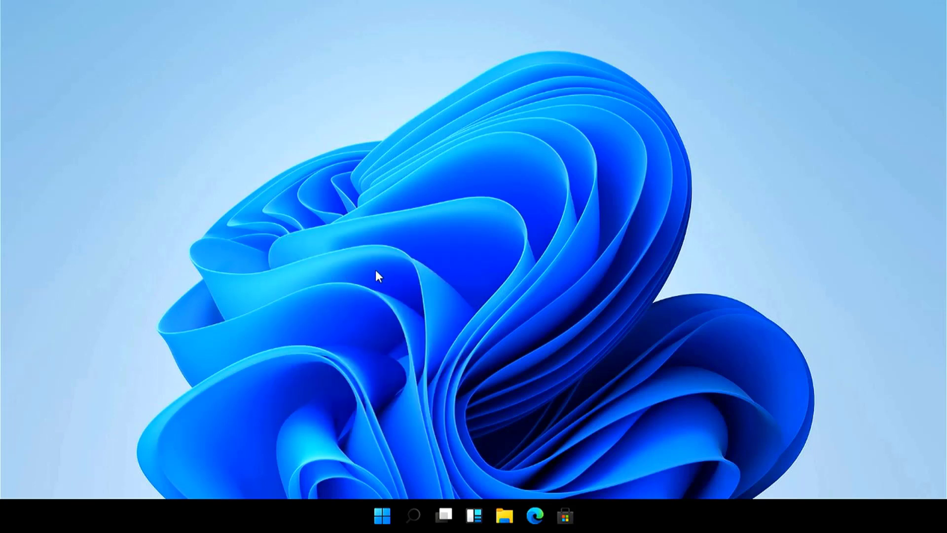
right_click(378, 181)
click(422, 220)
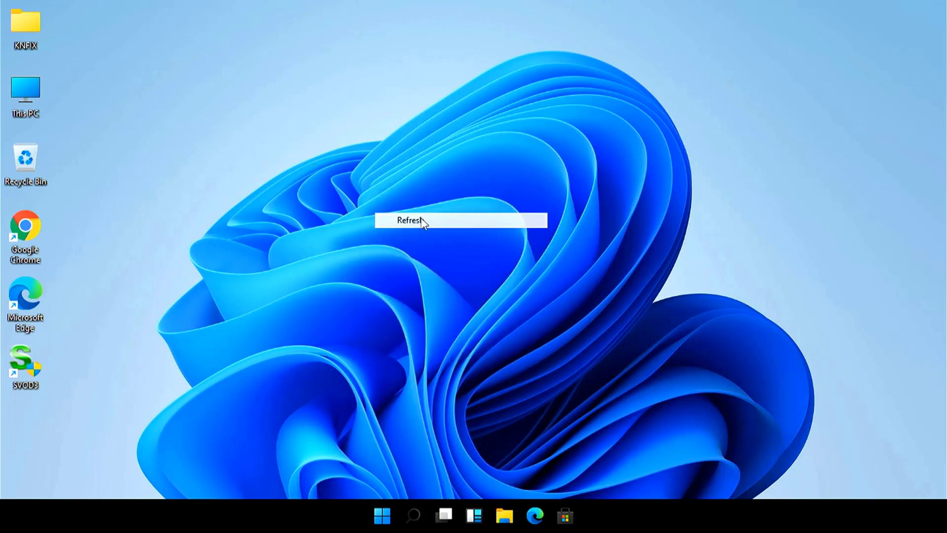
right_click(319, 169)
click(388, 209)
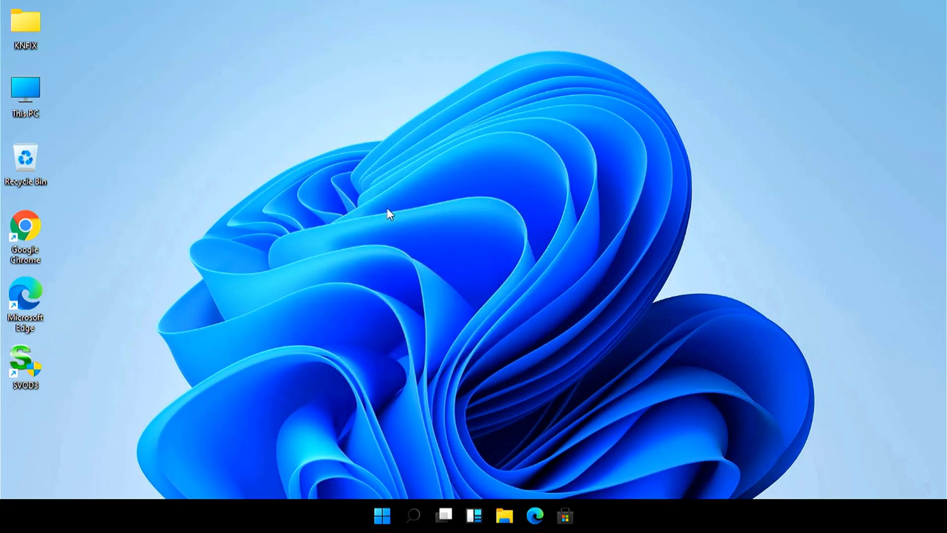
right_click(362, 200)
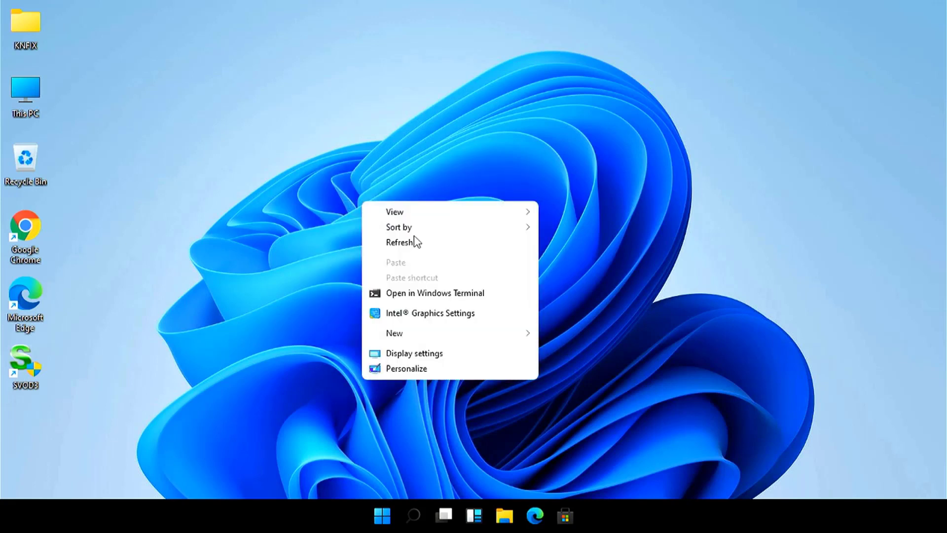
click(415, 242)
right_click(333, 201)
click(394, 239)
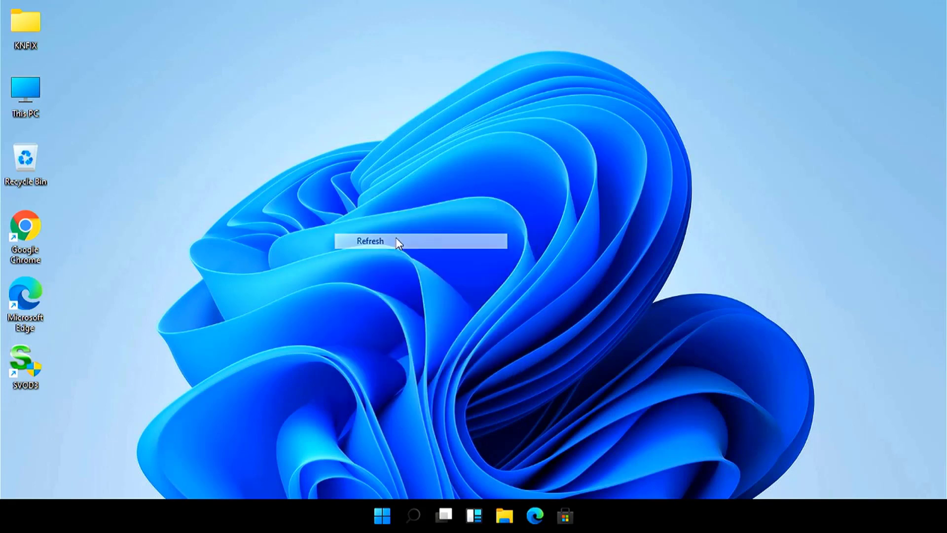
Step: Open Device Manager in Computer Management and start a driver update for SVOD Programmer that browses this computer for drivers
right_click(28, 92)
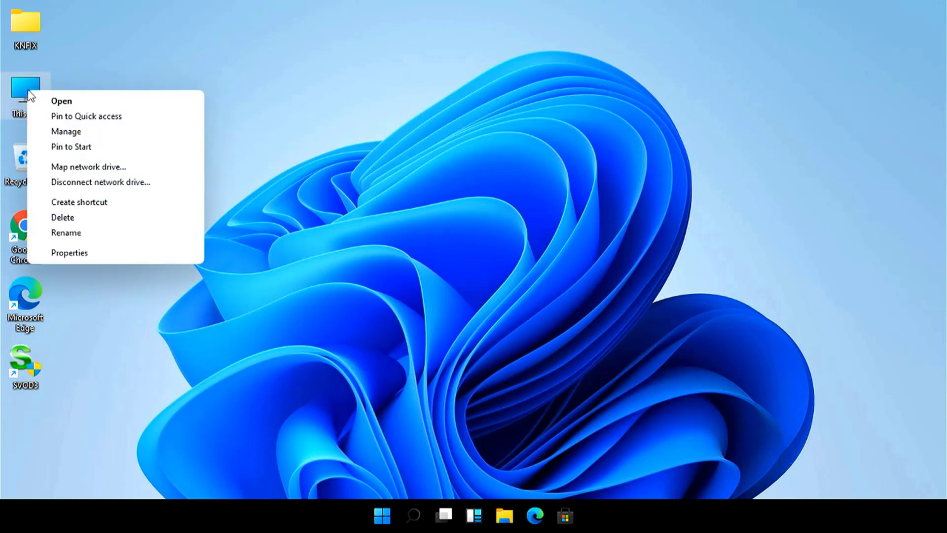
click(85, 132)
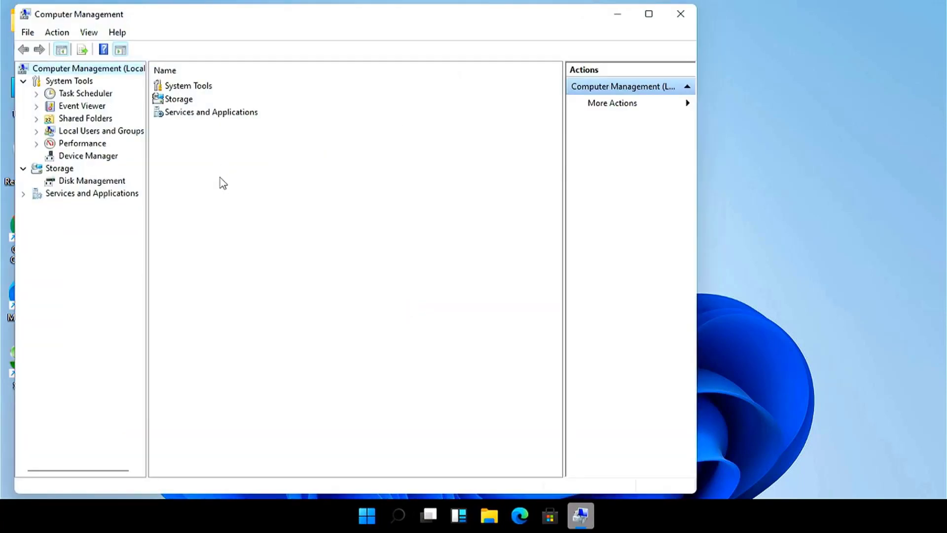
click(90, 157)
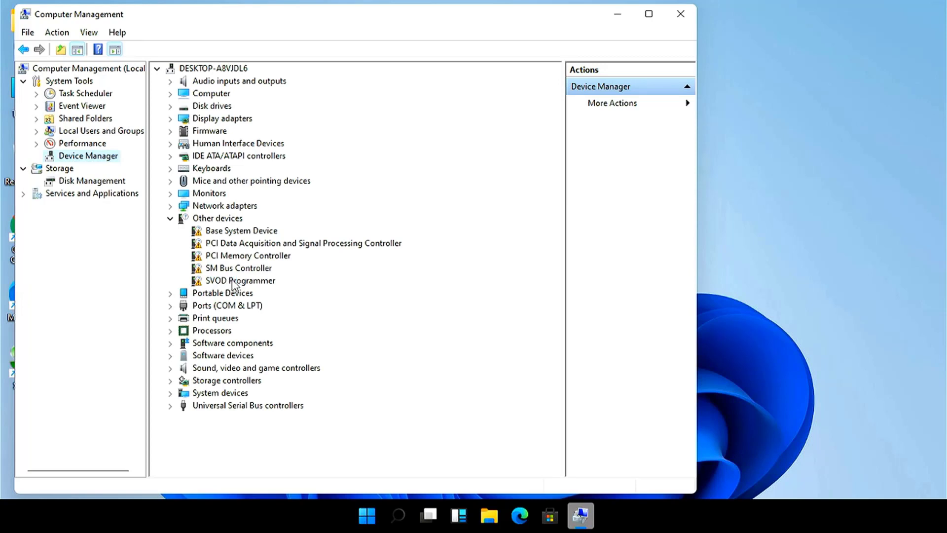
right_click(233, 282)
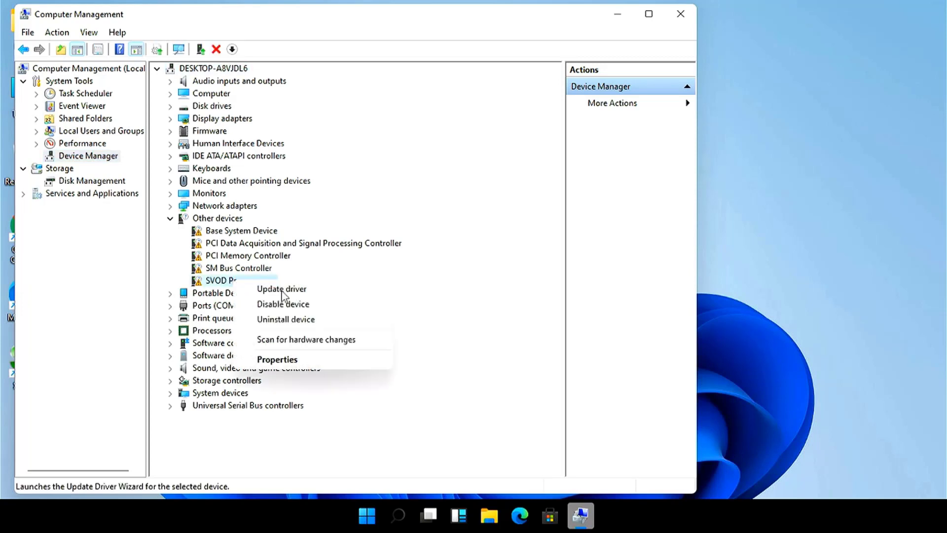
click(282, 291)
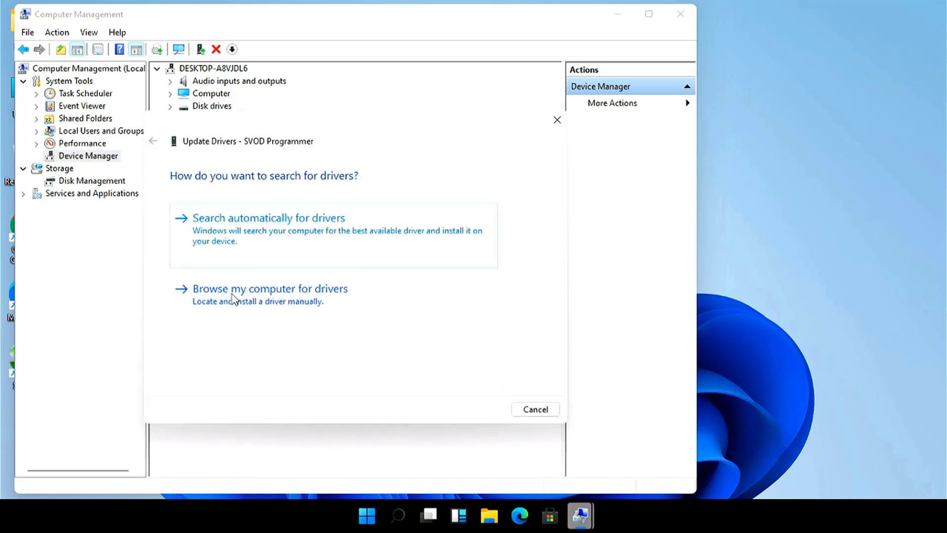
click(267, 296)
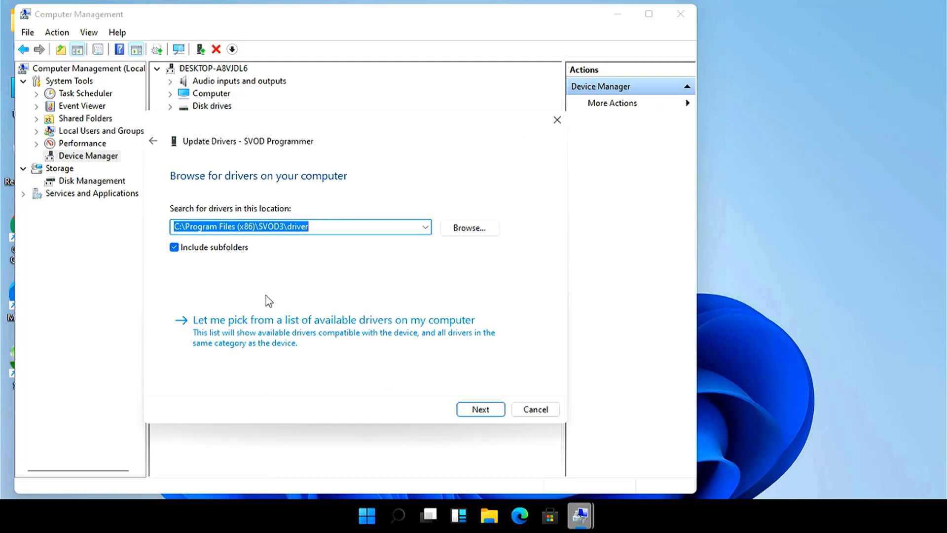
Step: Choose the driver folder inside C:\Program Files (x86)\SVOD3 as the location to search for the SVOD Programmer driver
click(467, 226)
scroll(448, 238, up, 2)
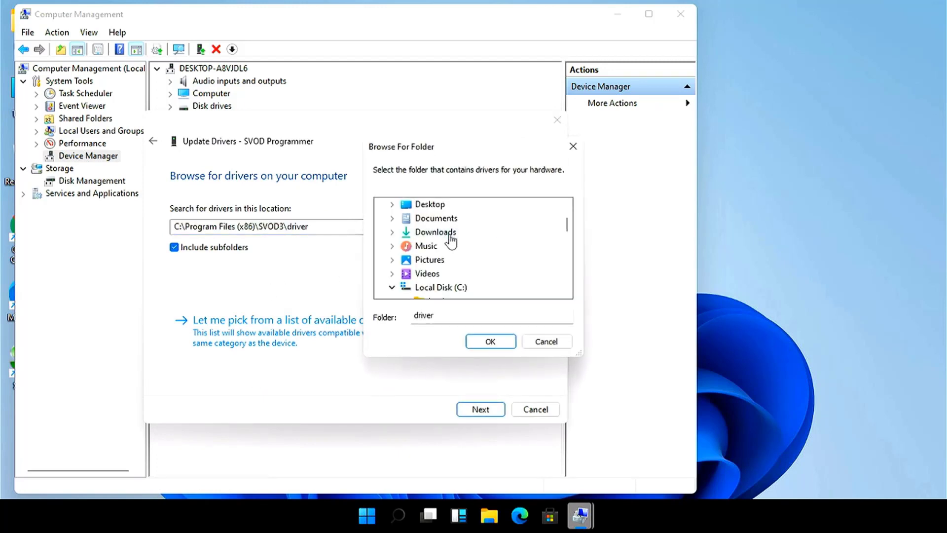
scroll(446, 239, down, 3)
scroll(458, 240, down, 2)
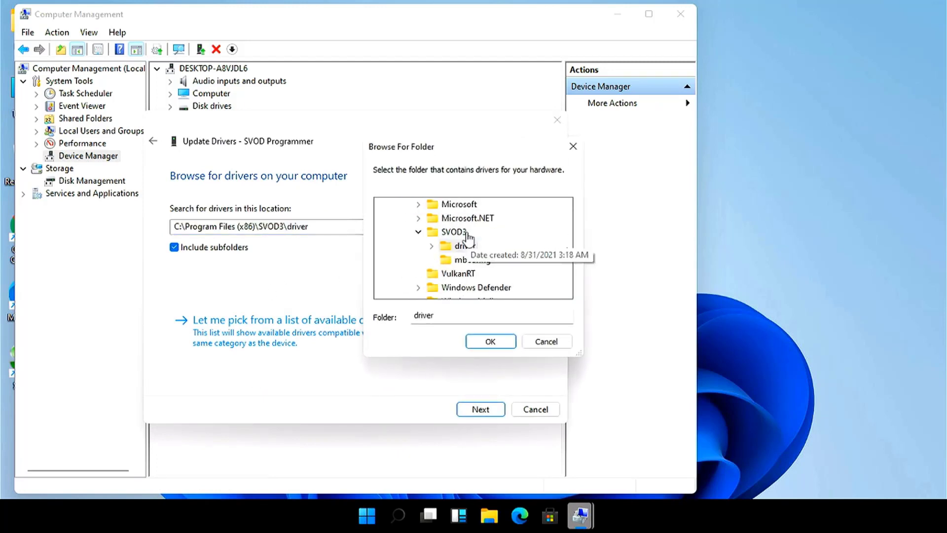
double_click(465, 247)
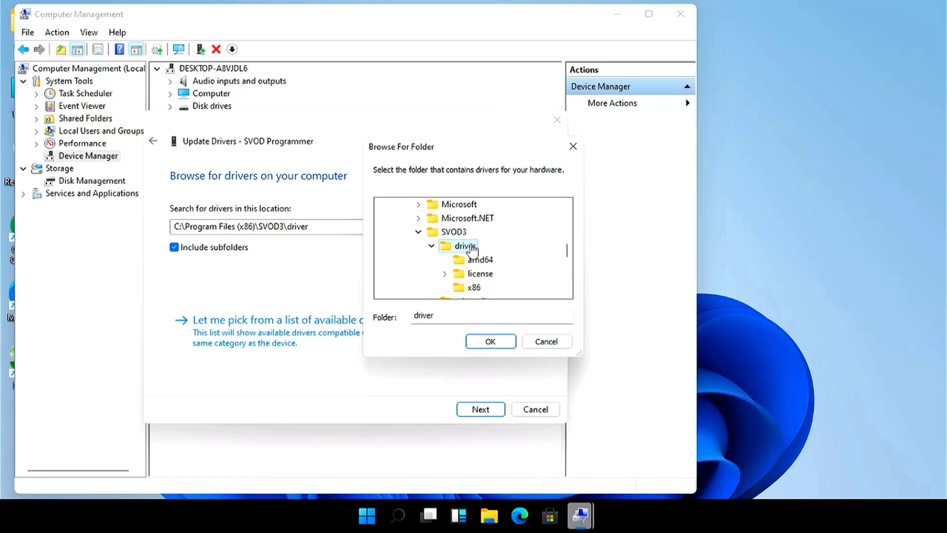
click(490, 342)
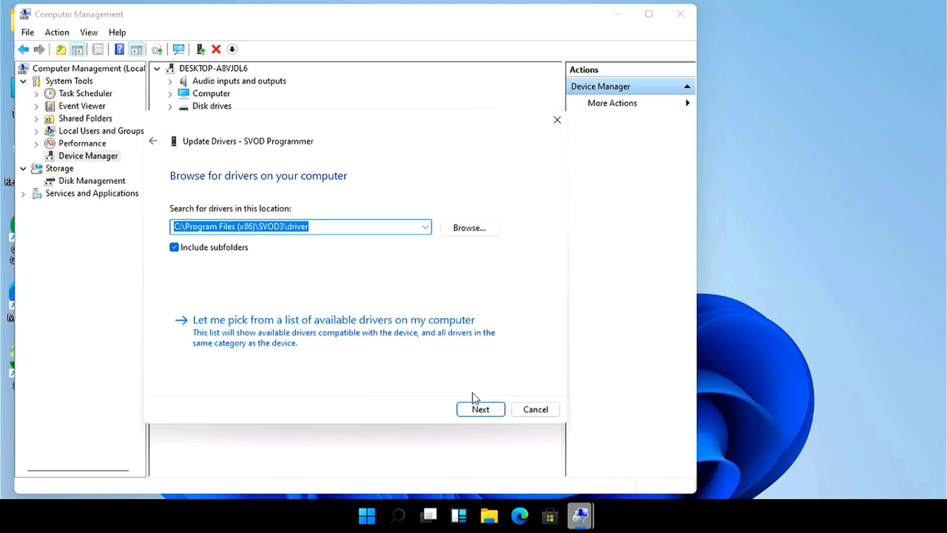
Step: Install the SVOD Programmer driver despite the unverified publisher, and close the update wizard and Computer Management
click(474, 410)
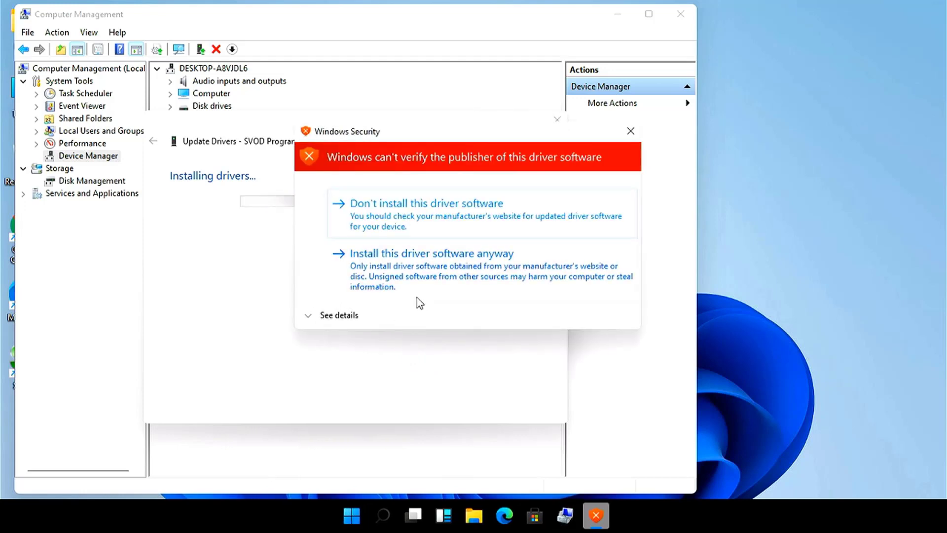
click(407, 268)
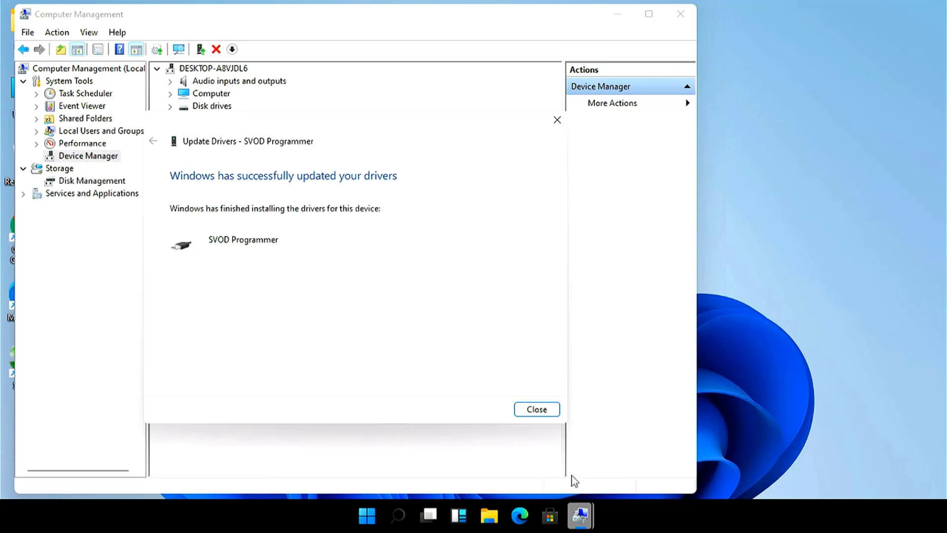
click(537, 409)
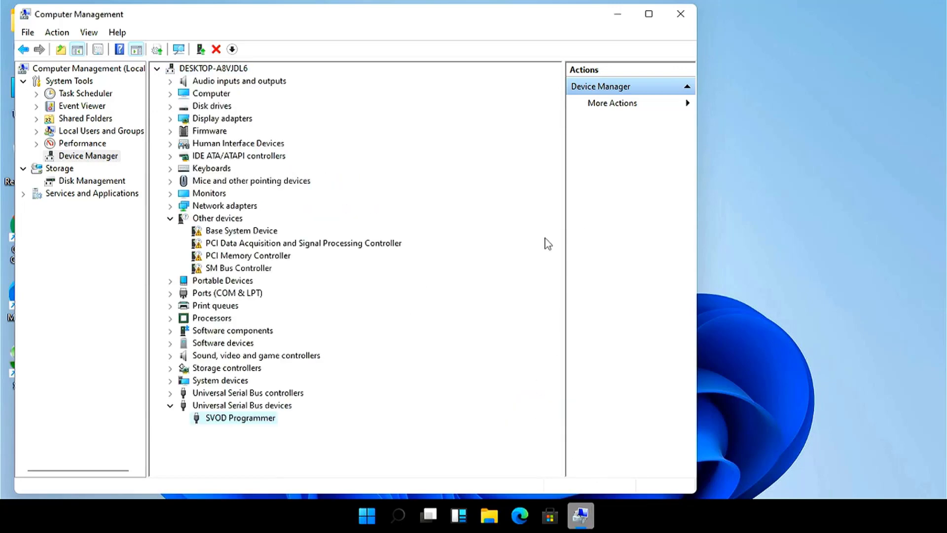
click(680, 14)
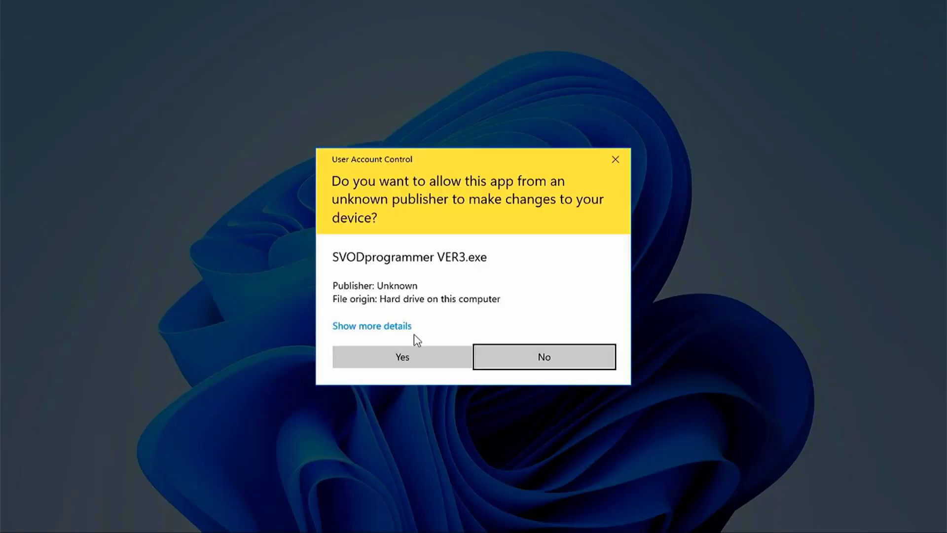
Step: Switch to SVODprogrammer, allowing it to make changes, then set its mode to SPI 25 Flash and read the flash chip's ID
click(432, 357)
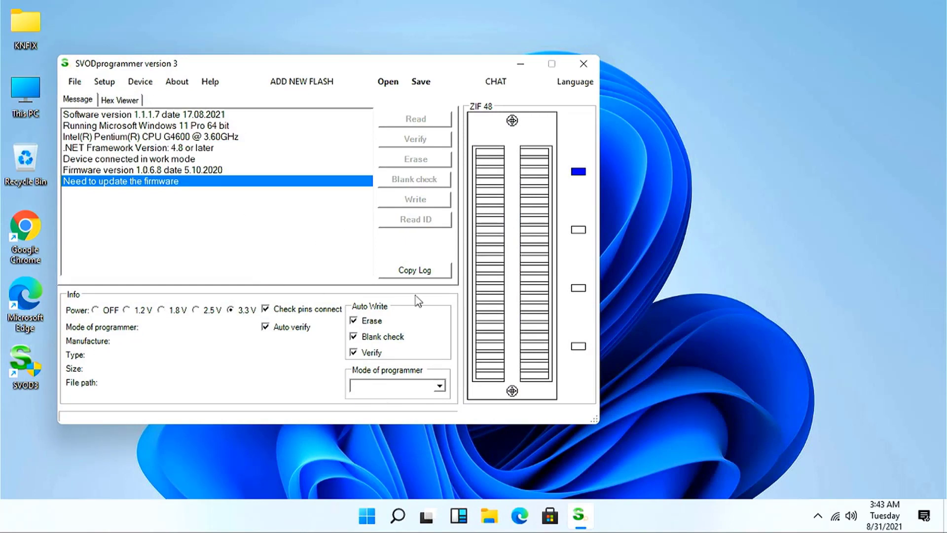
click(438, 386)
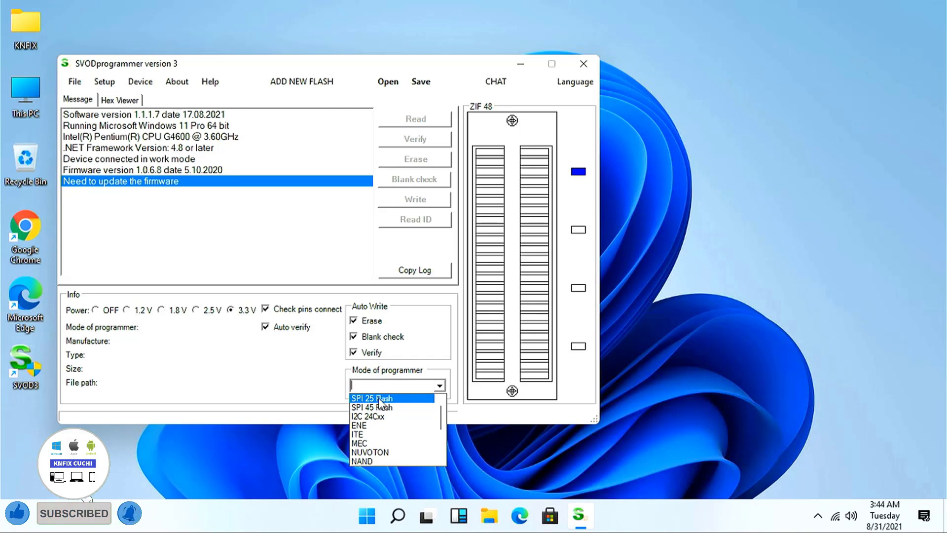
click(412, 398)
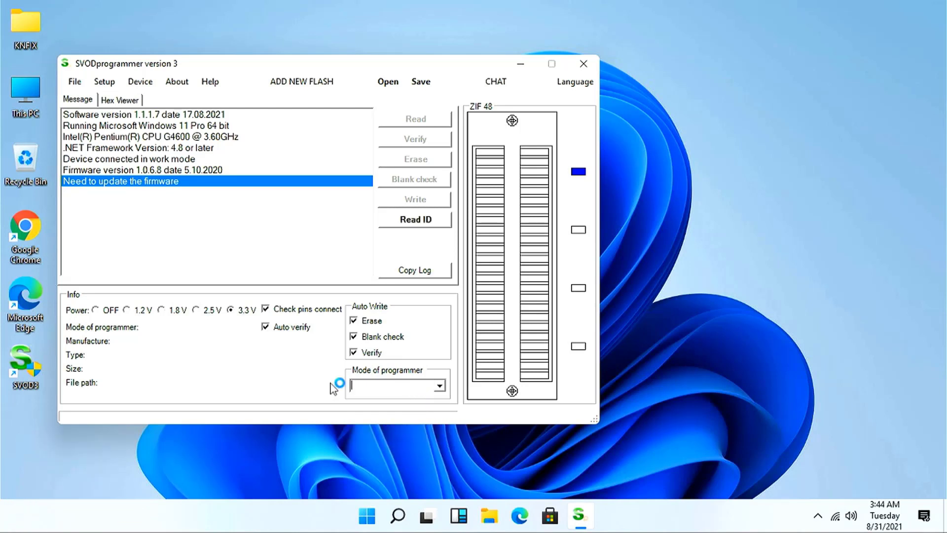
click(288, 249)
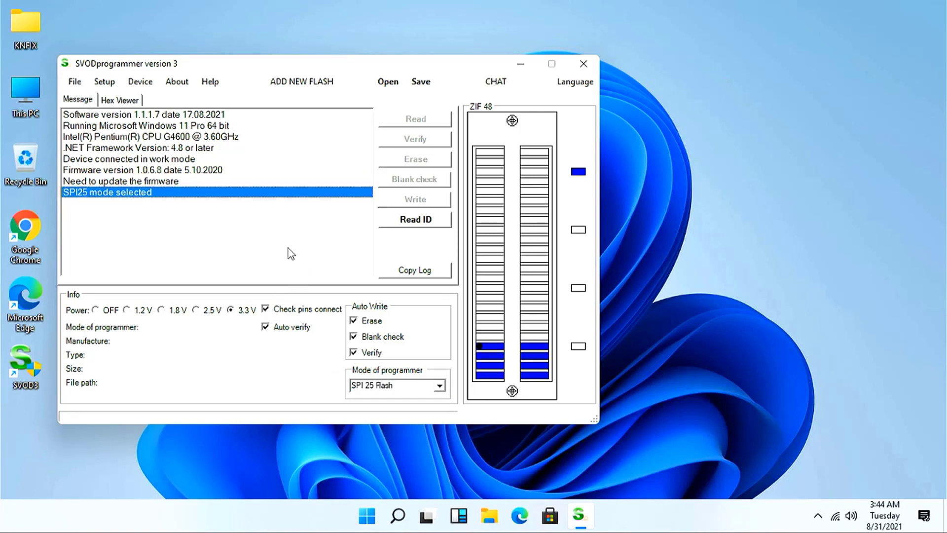
click(423, 219)
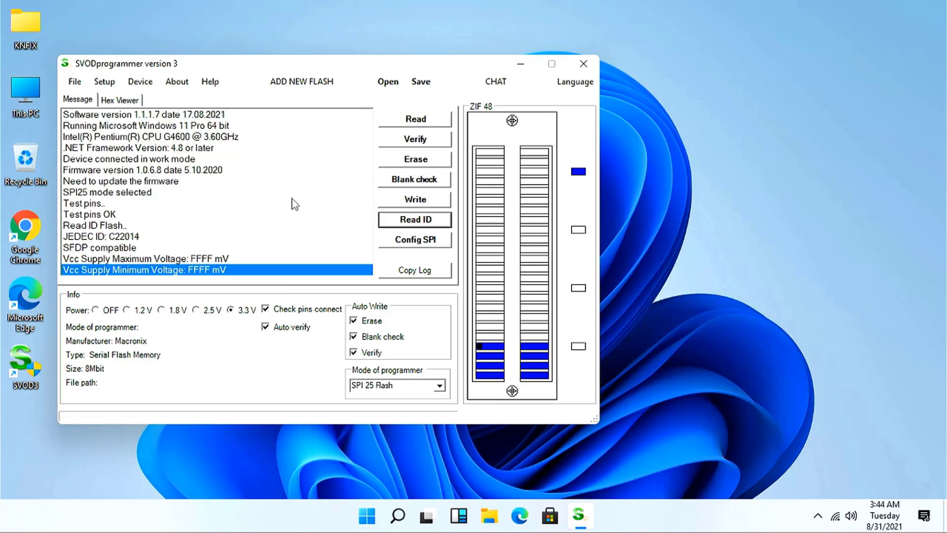
Step: Open the file "6050a2493101 mb a02 1mb luu ok.bin" from the user folder and start writing it to the flash chip
click(389, 82)
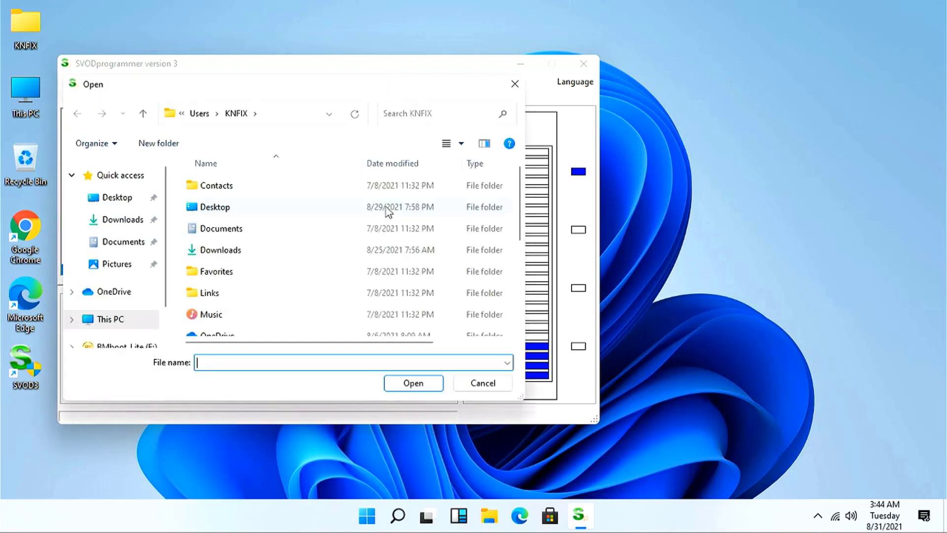
scroll(240, 261, down, 3)
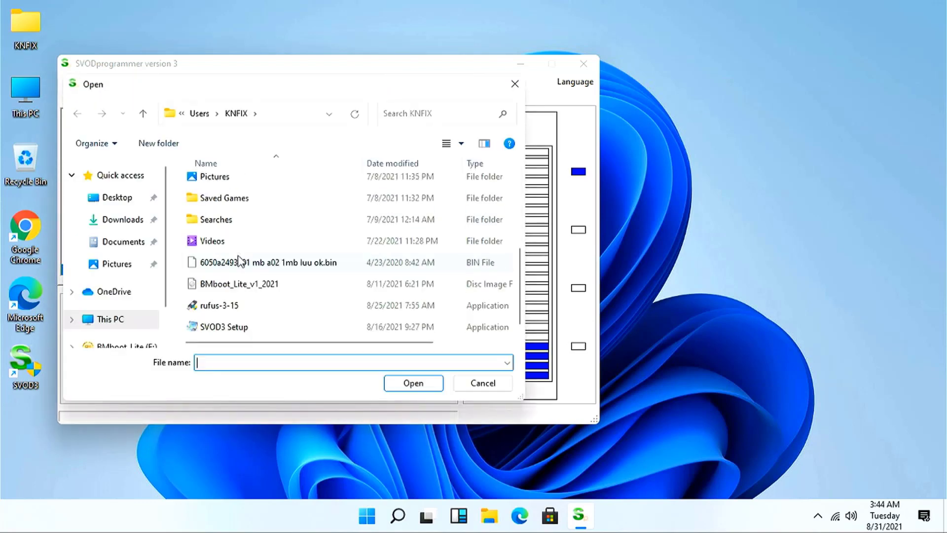
double_click(254, 262)
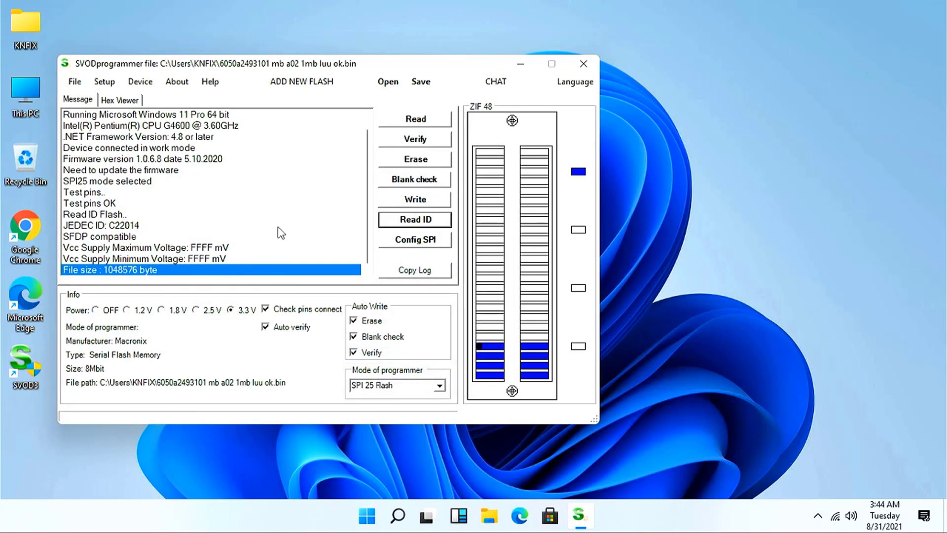
click(407, 201)
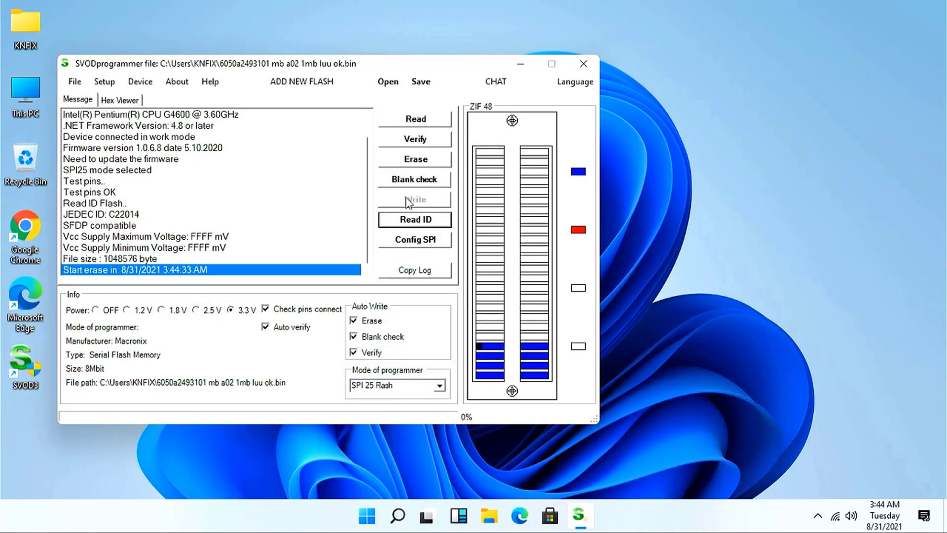